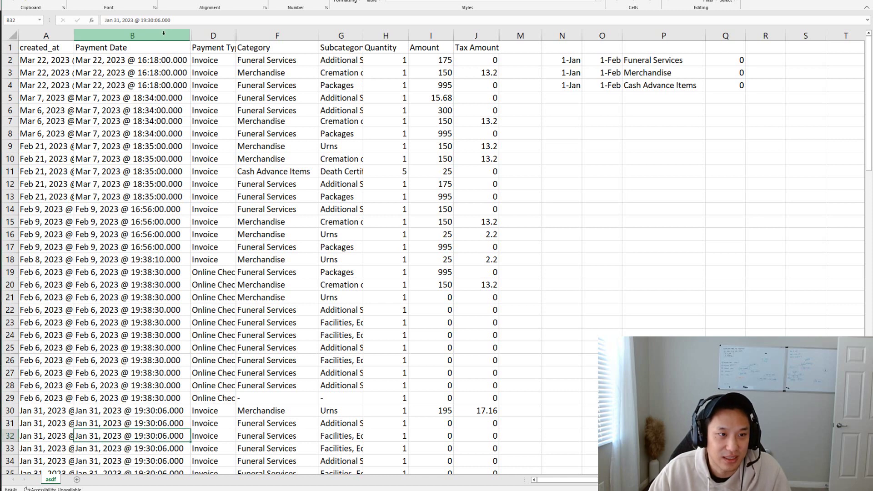
- Examine the Payment Date and Category columns and the first text-formatted payment date in B2
left_click(176, 35)
left_click(274, 35)
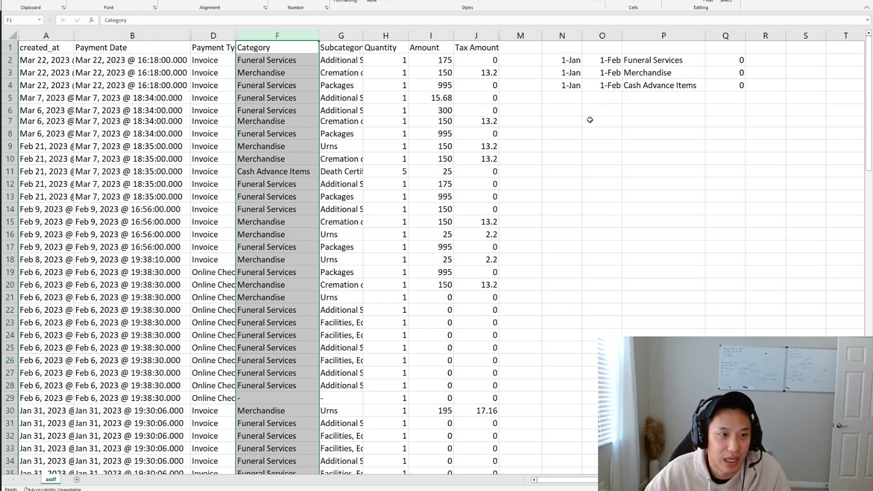
left_click(166, 59)
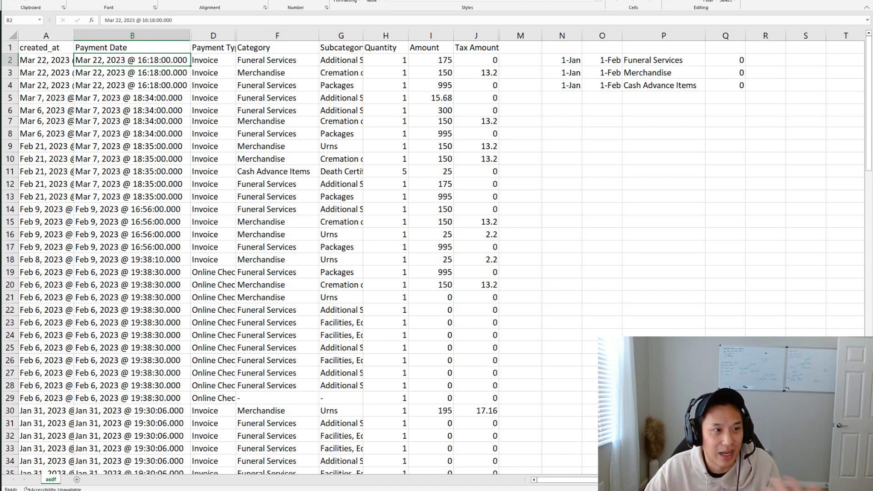
- Switch to the ChatGPT conversation and copy the suggested formula =DATEVALUE(LEFT(B2,12)) + TIMEVALUE(MID(B2,15,8))
key("alt+Tab")
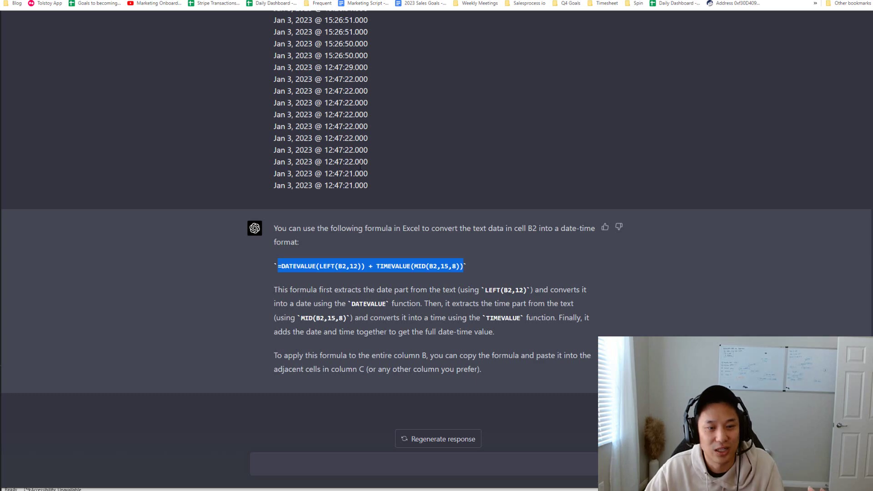
scroll(436, 206, "up", 10)
scroll(432, 207, "up", 3)
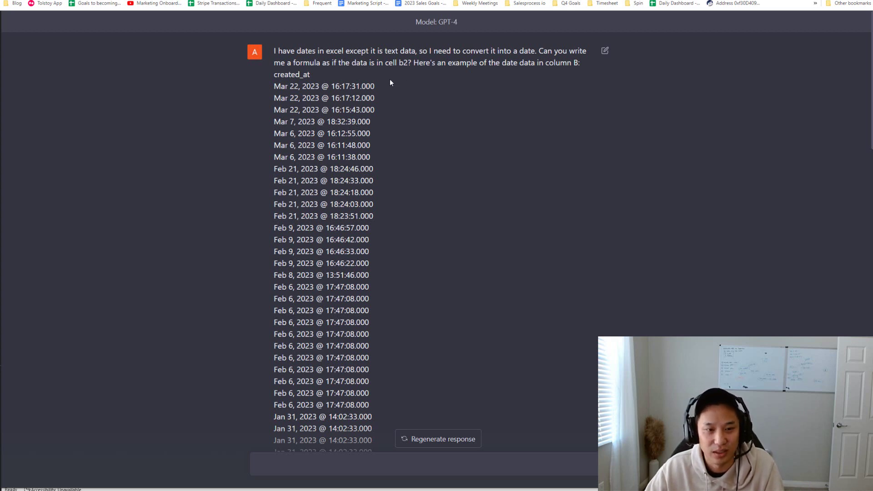
scroll(361, 88, "down", 20)
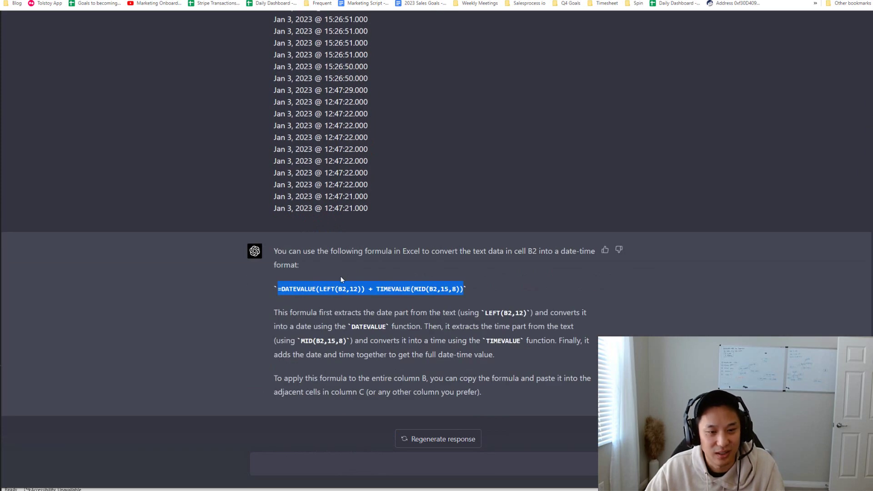
left_click(330, 277)
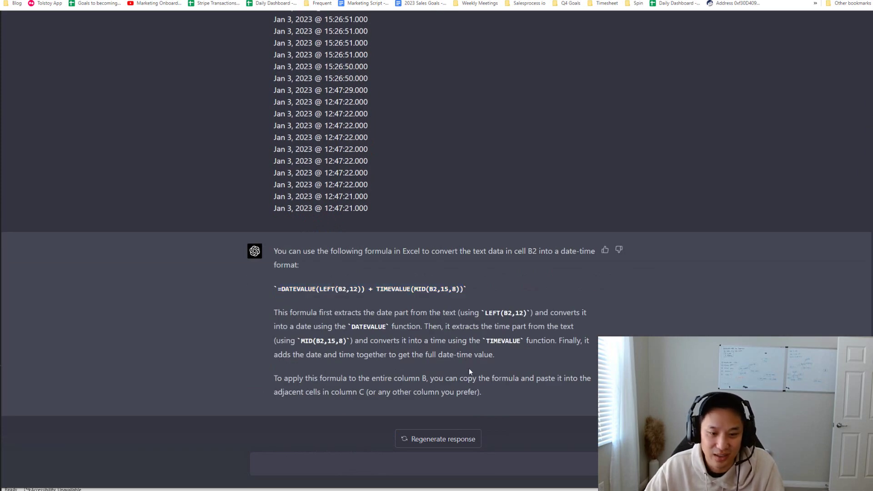
left_click_drag(462, 290, 280, 292)
key("ctrl+c")
- Switch to Excel, paste the copied date formula into M2 and apply cell J2's formatting to it
key("alt+Tab")
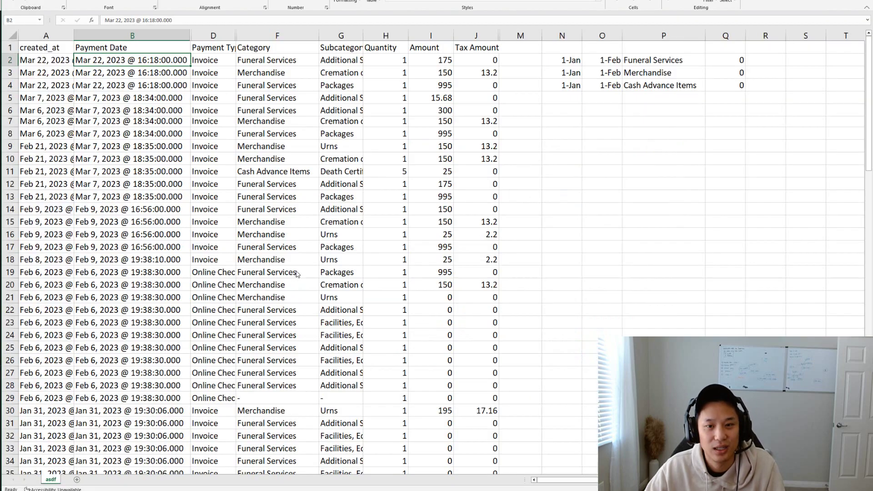
left_click(523, 62)
key("ctrl+v")
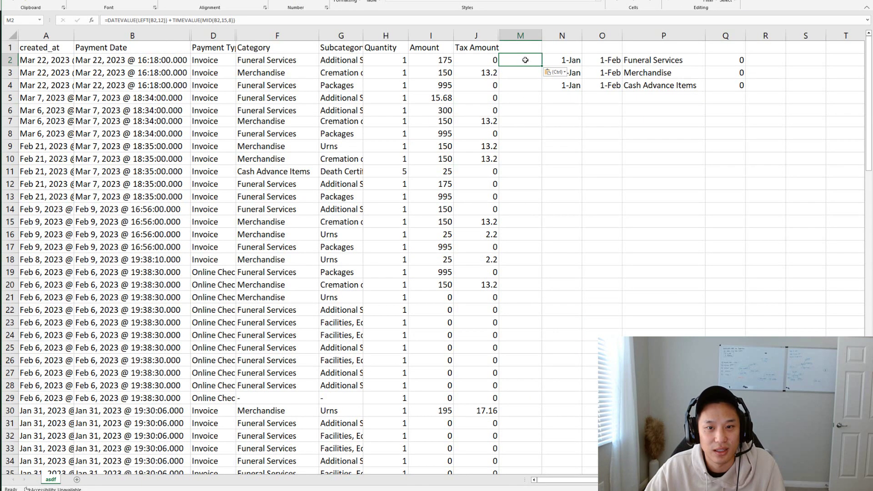
left_click(486, 62)
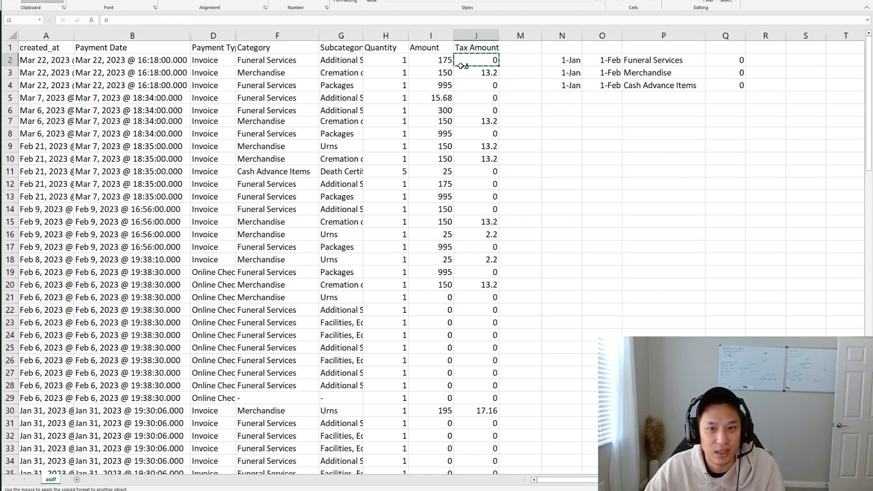
left_click(514, 64)
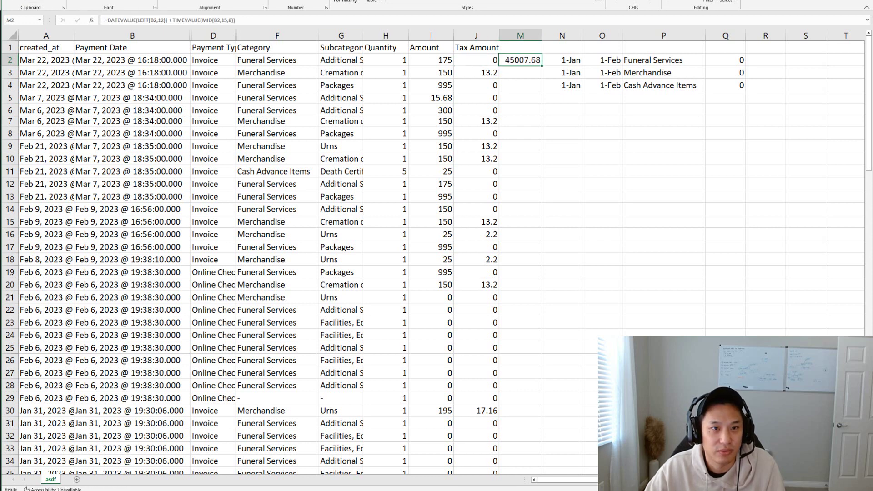
- Format M2 as Short Date and fill its formula down column M for all data rows
left_click(321, 2)
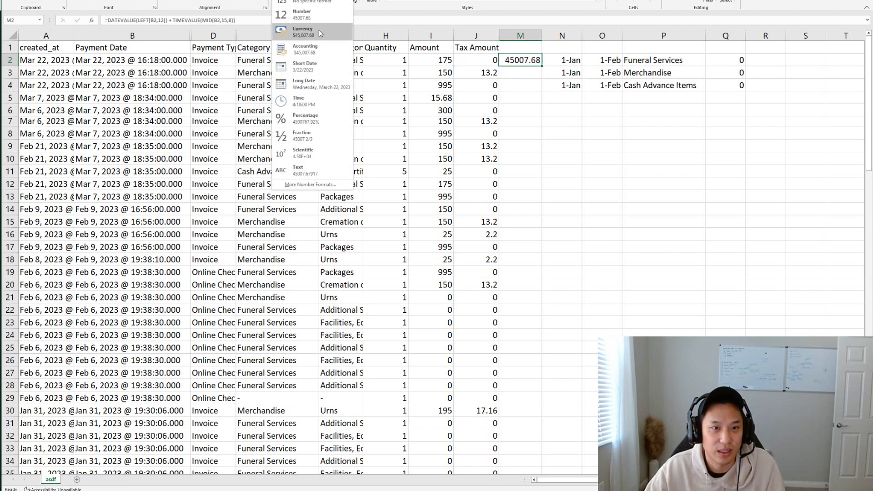
left_click(318, 75)
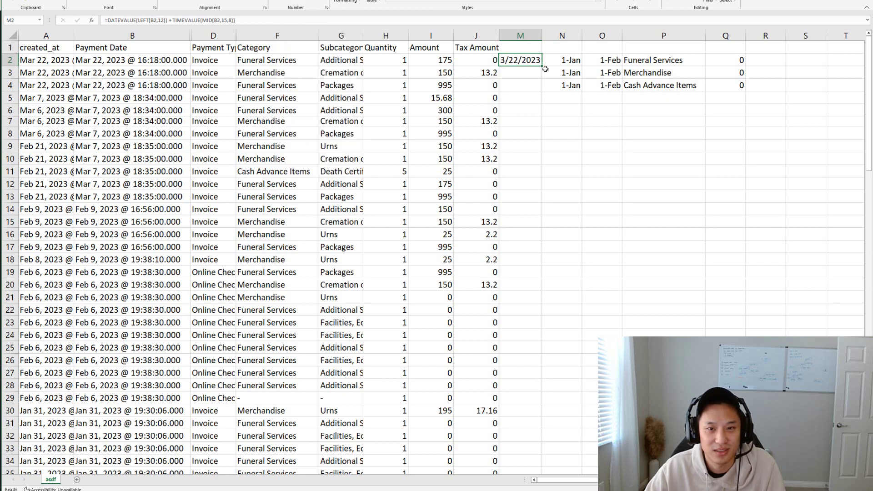
double_click(541, 66)
scroll(526, 140, "down", 6)
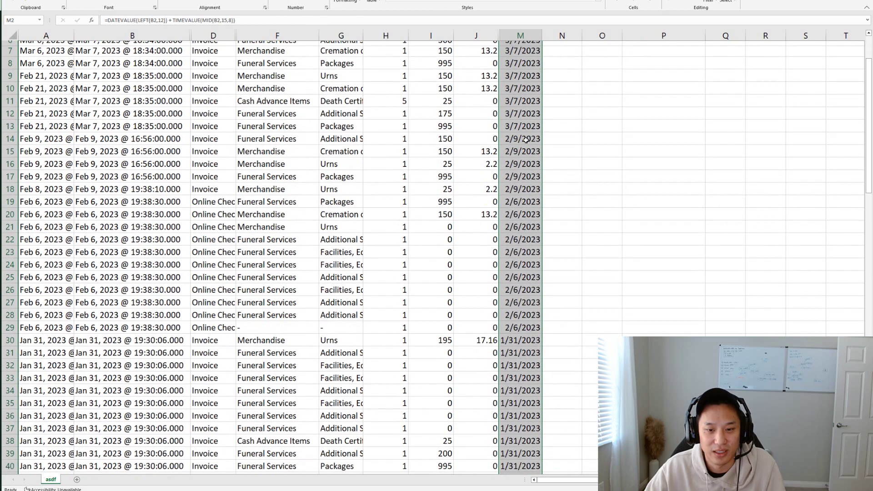
scroll(526, 140, "down", 18)
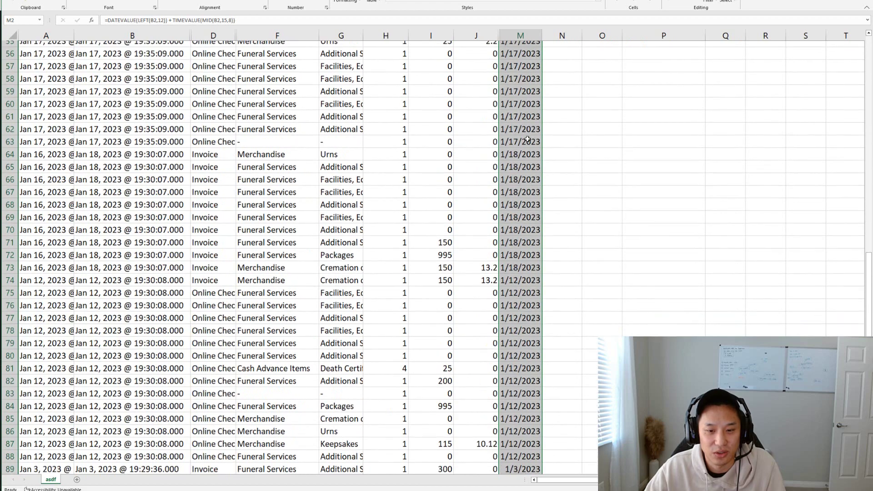
scroll(527, 138, "down", 5)
scroll(527, 139, "up", 20)
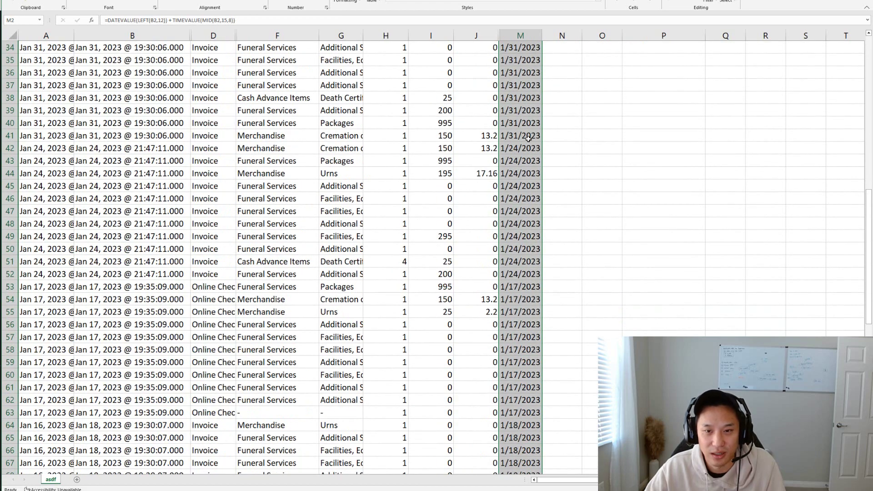
scroll(527, 139, "up", 5)
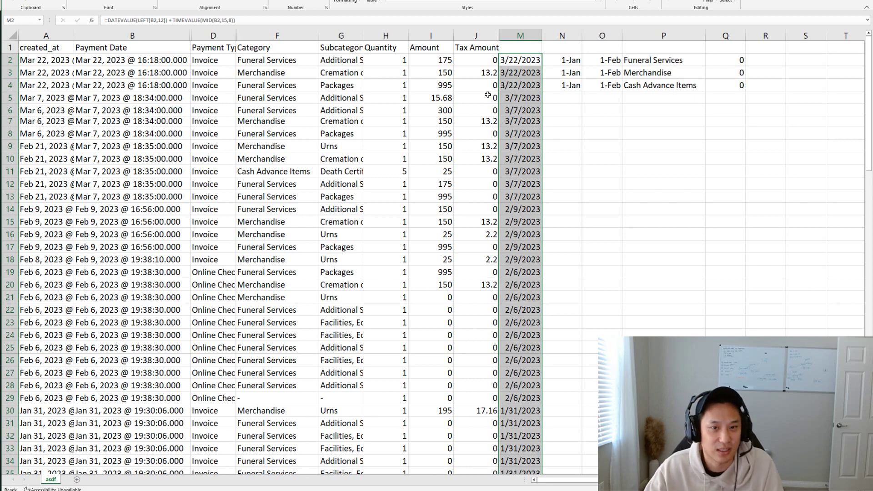
- Change both date criteria ranges in Q2's SUMIFS formula to column M and fill the formula down to Q4
double_click(733, 62)
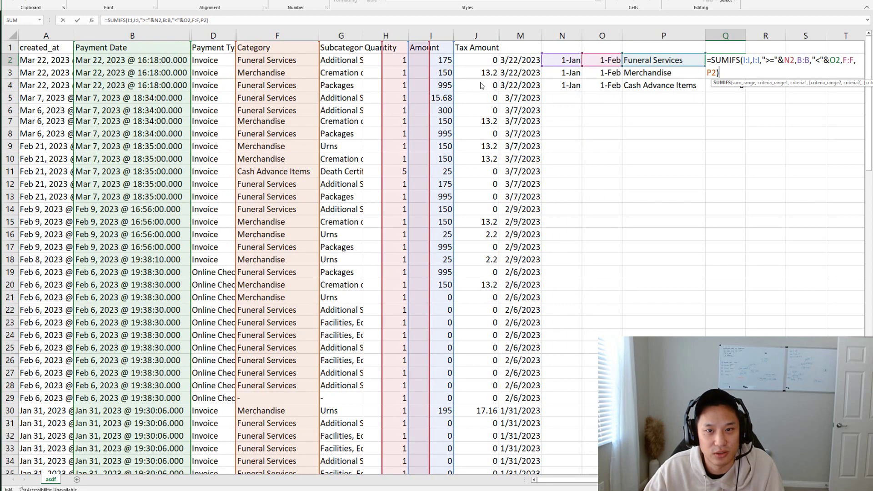
left_click_drag(482, 86, 523, 84)
left_click_drag(190, 72, 528, 77)
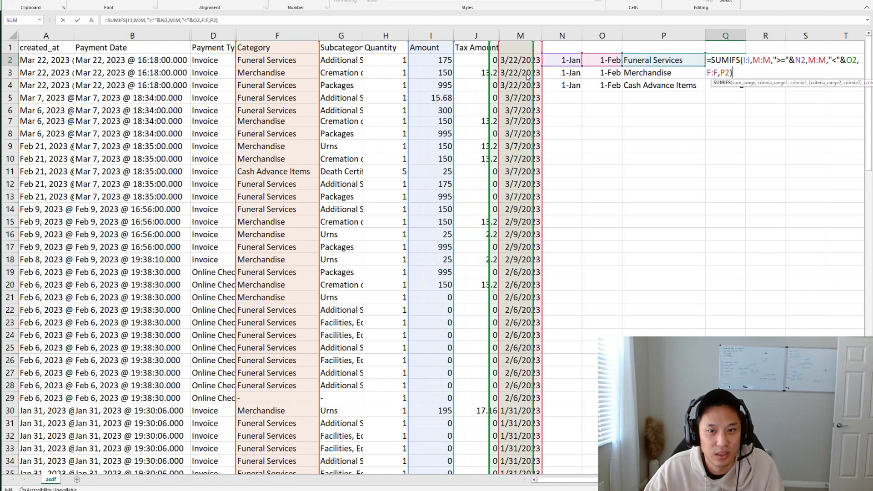
key("Return")
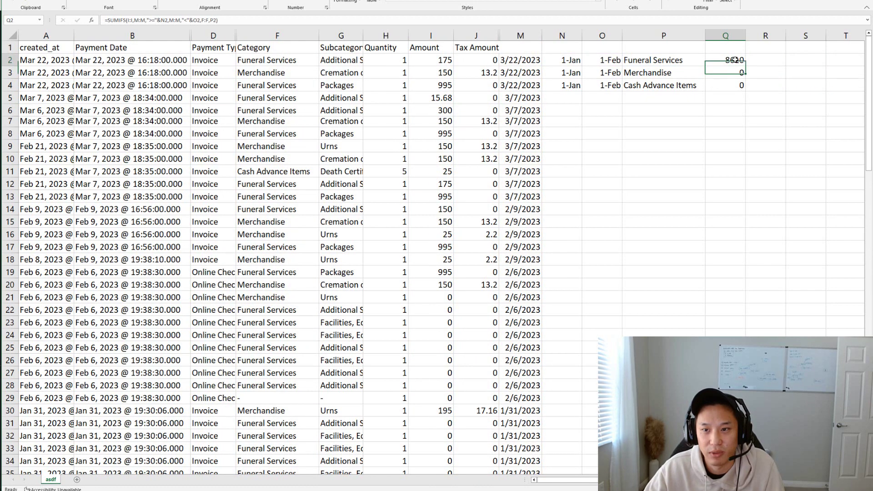
left_click(735, 59)
double_click(745, 66)
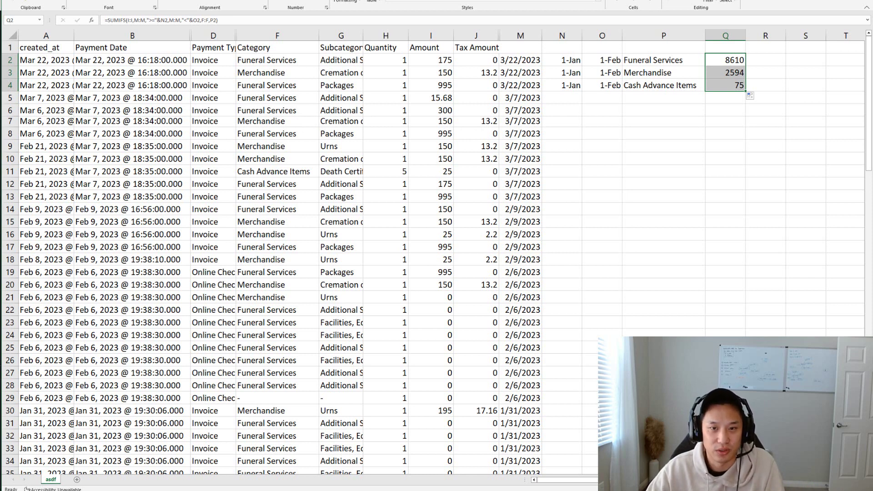
- Switch to ChatGPT and review the earlier prompts and replies about converting the text in B2 into a date
key("alt+Tab")
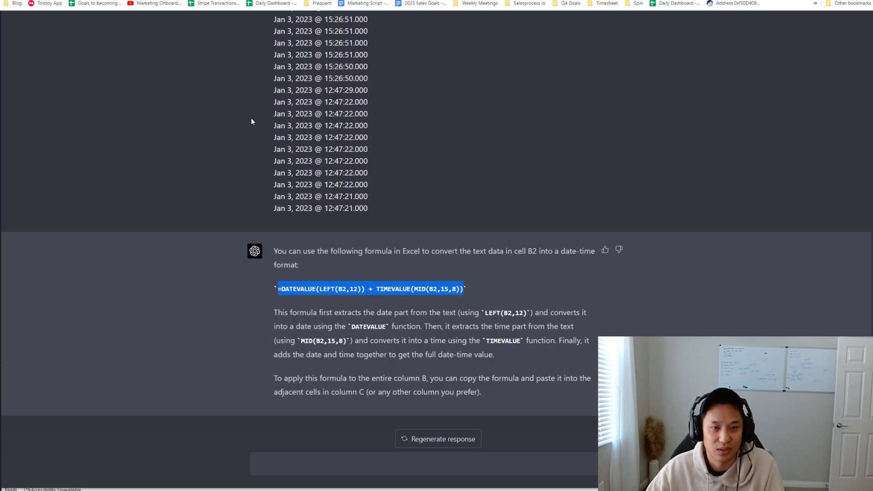
scroll(278, 132, "up", 20)
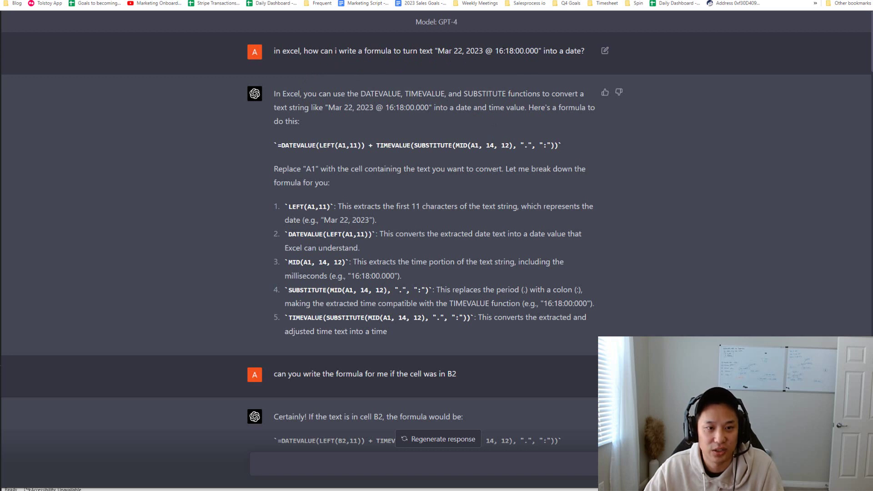
scroll(500, 110, "down", 2)
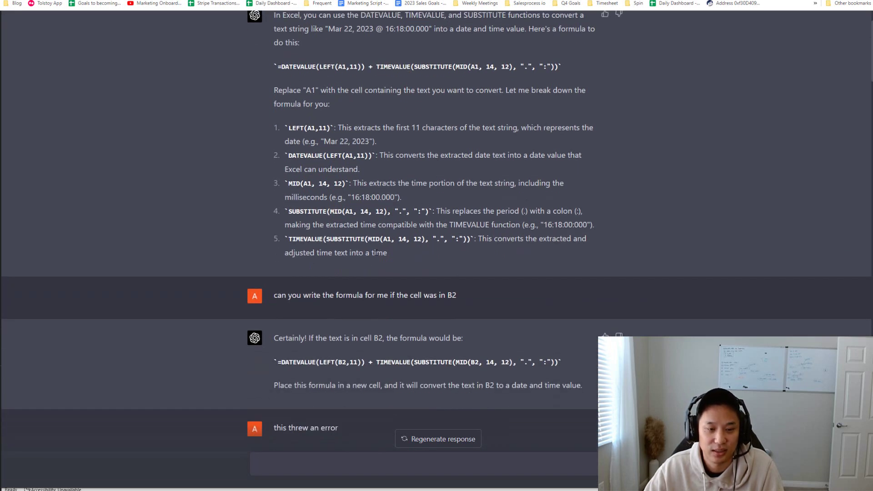
scroll(468, 291, "down", 3)
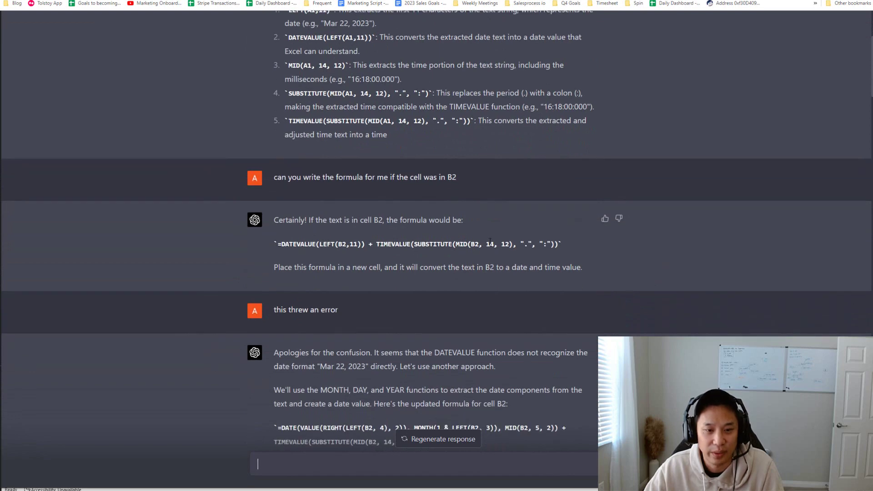
scroll(350, 309, "down", 7)
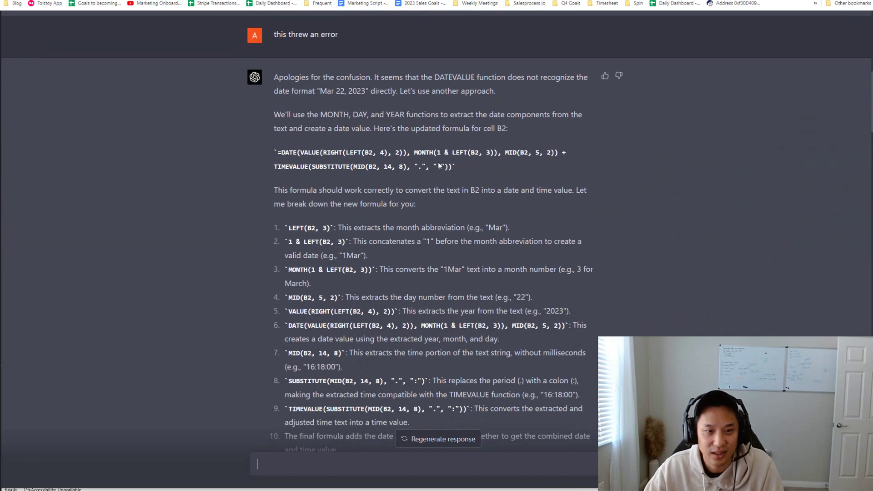
scroll(439, 163, "down", 4)
scroll(439, 163, "down", 1)
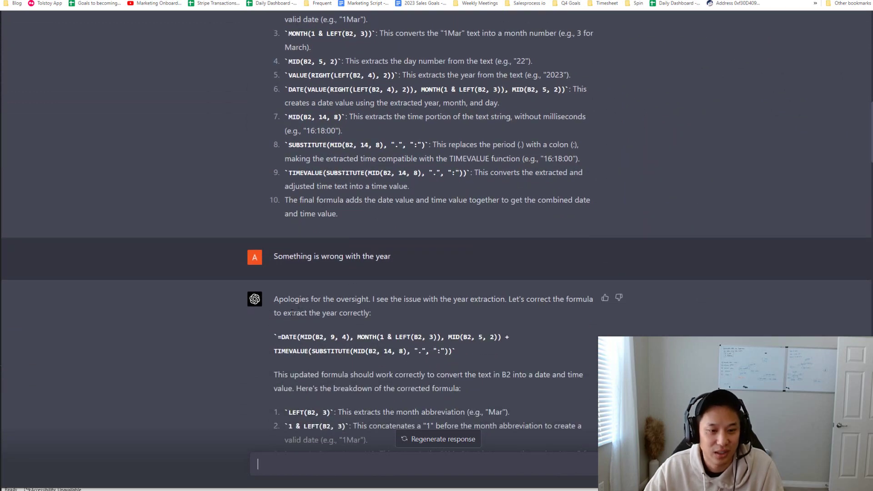
scroll(302, 299, "down", 5)
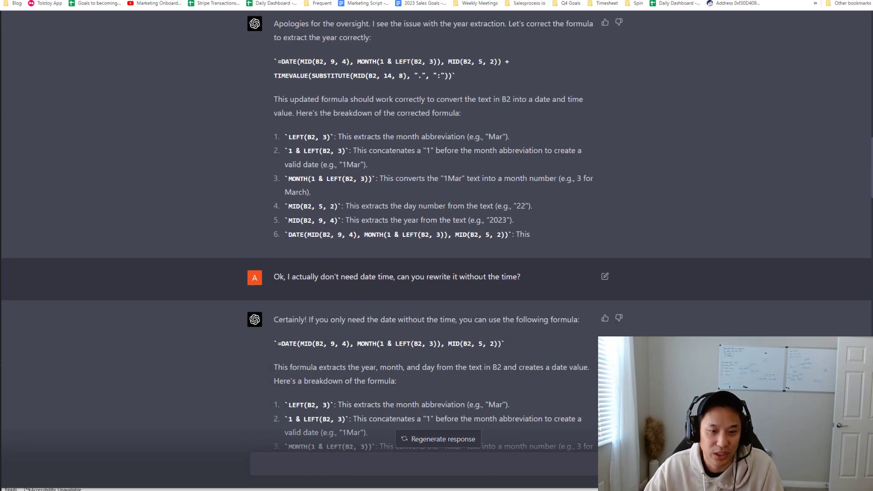
scroll(432, 298, "down", 5)
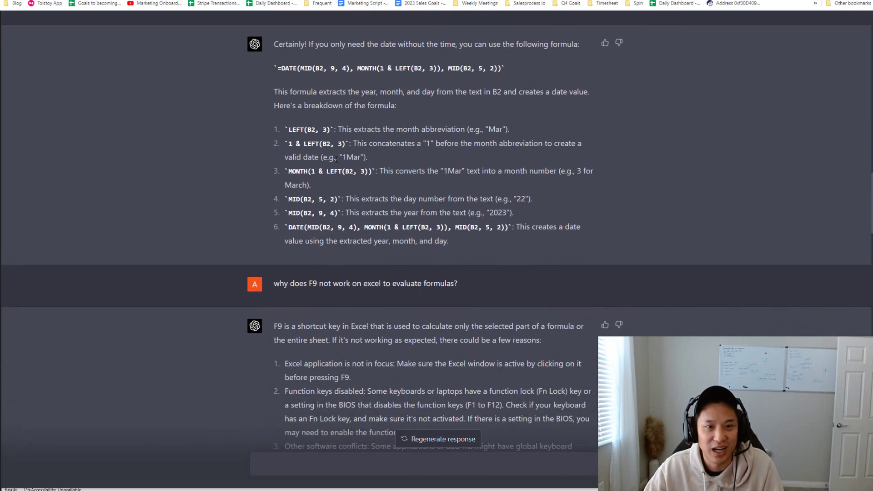
- Switch to Excel and examine the sum range, criteria ranges and criteria of the SUMIFS formula in Q2
key("alt+Tab")
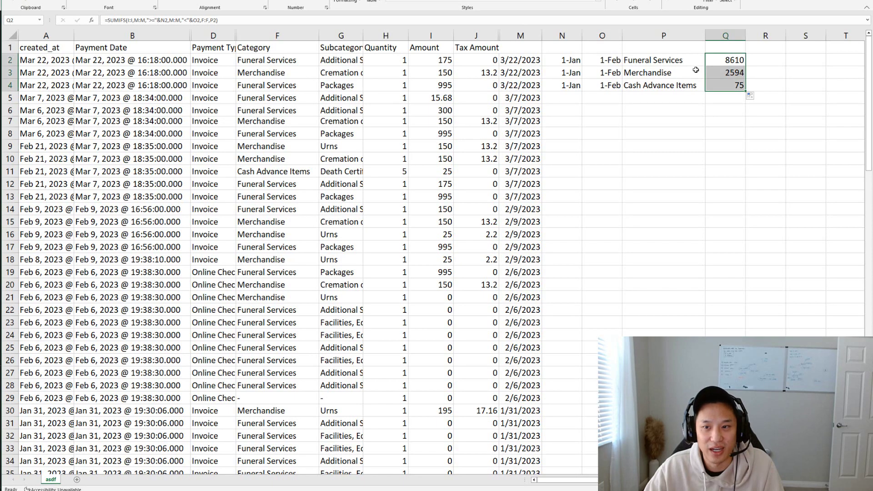
double_click(729, 60)
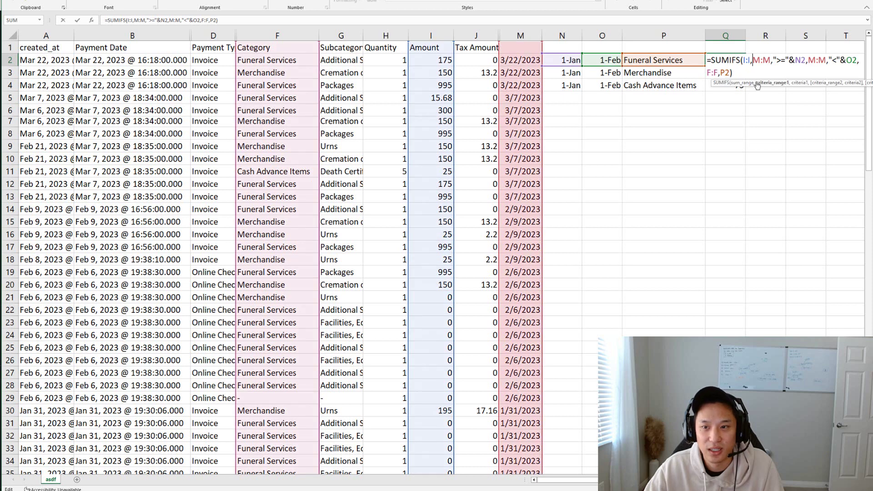
left_click(758, 83)
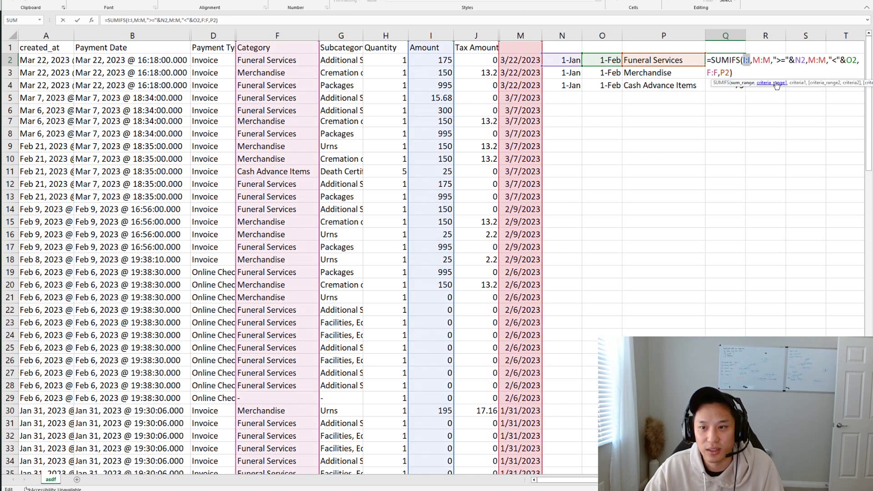
left_click(799, 83)
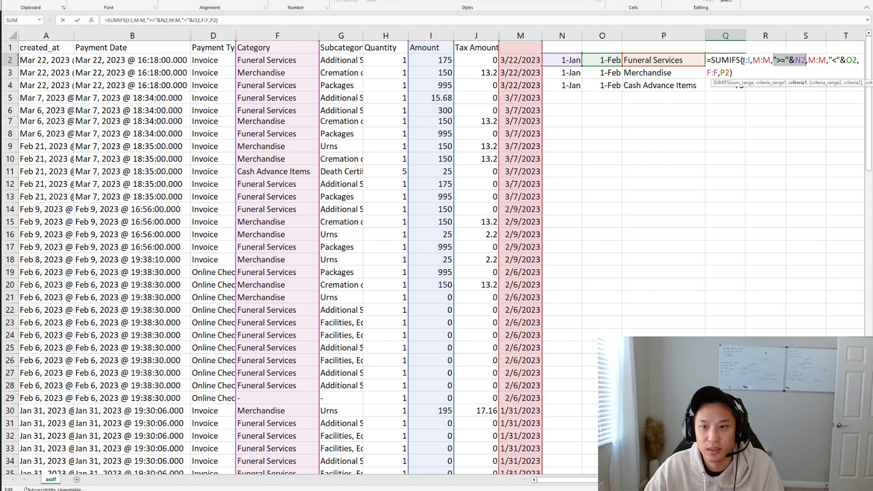
left_click_drag(733, 73, 712, 54)
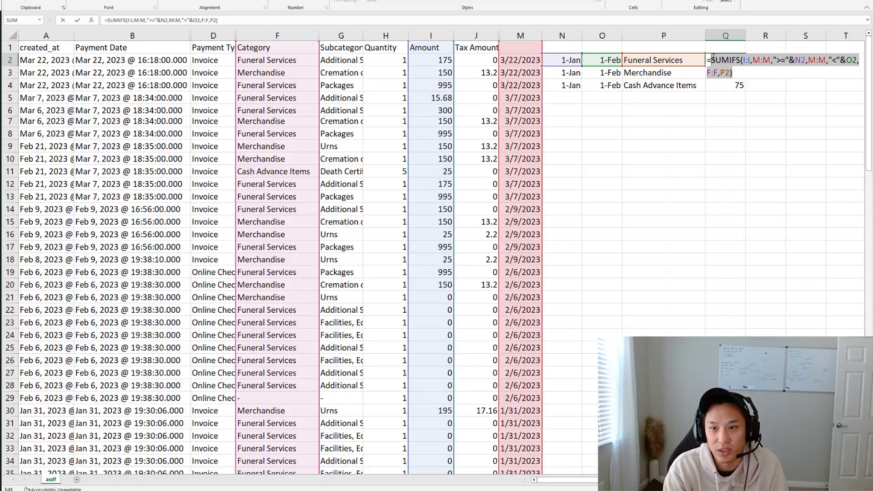
key("alt+Tab")
key("alt+Tab")
left_click(720, 61)
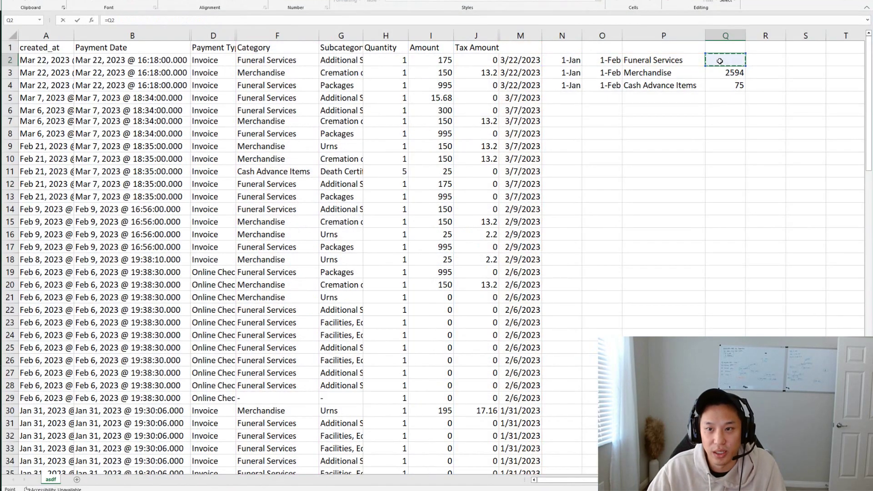
key("Escape")
double_click(729, 62)
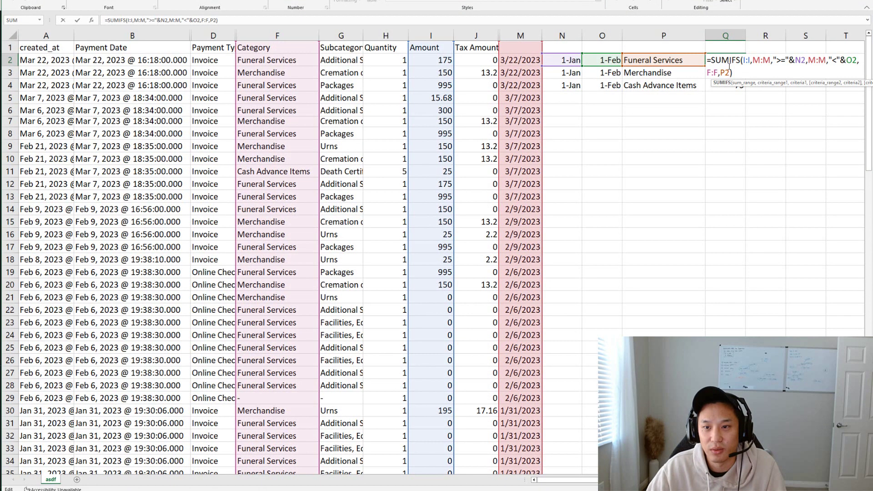
key("Escape")
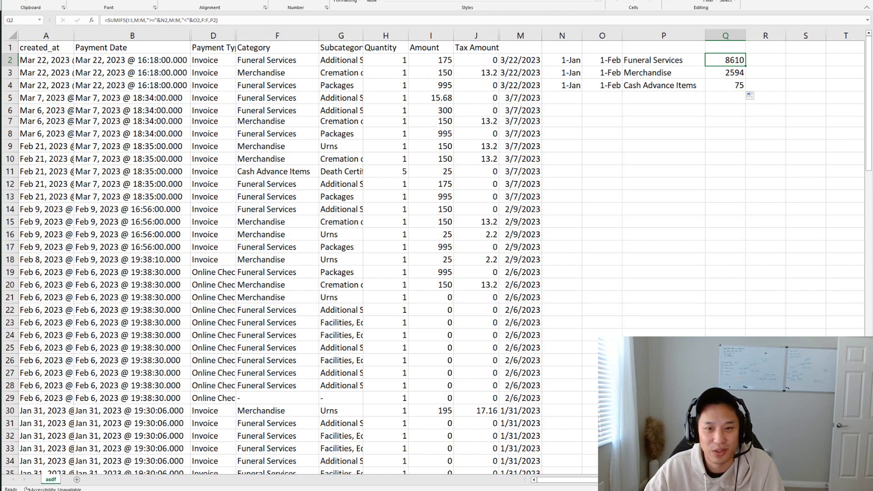
- Switch to ChatGPT and review the exchanges about Excel's F9 key conflicting with Camtasia while recording
key("alt+Tab")
scroll(469, 216, "down", 10)
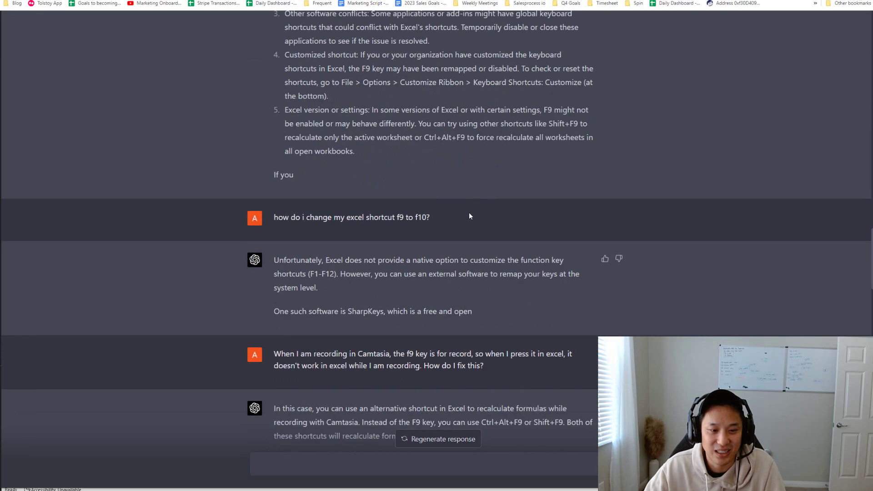
scroll(381, 231, "down", 3)
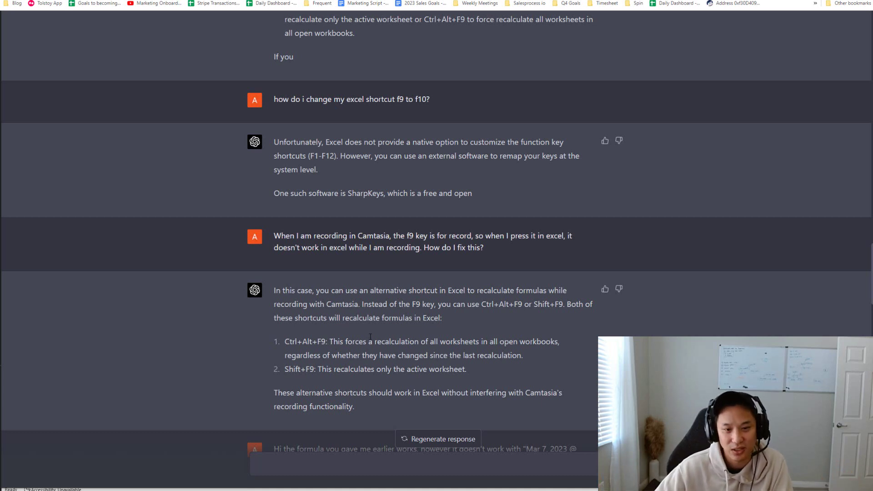
scroll(379, 317, "down", 1)
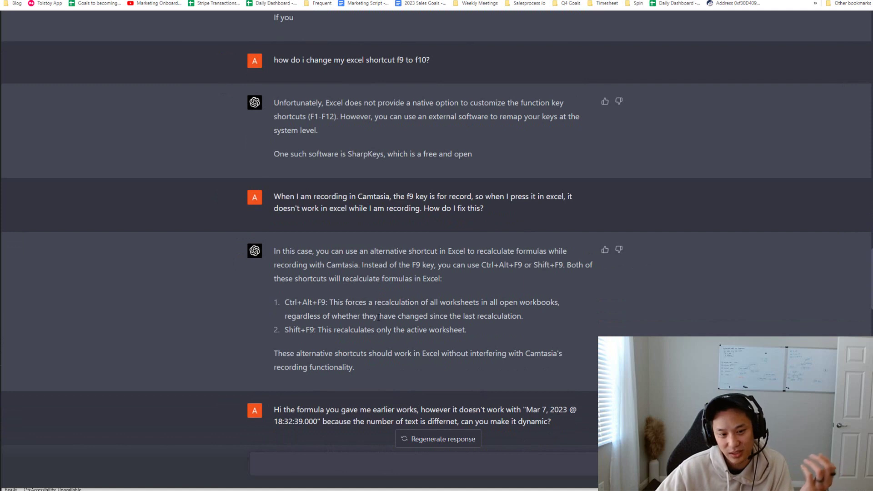
scroll(379, 317, "up", 1)
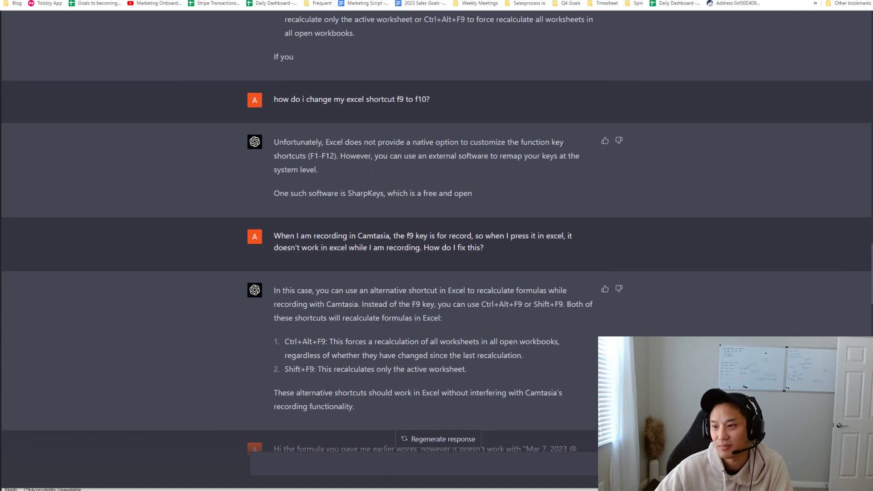